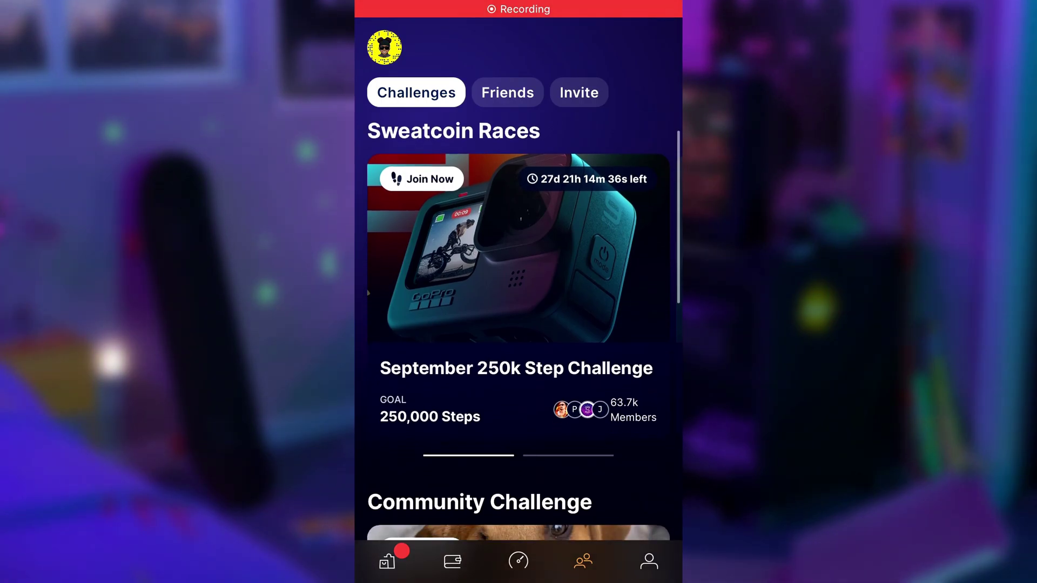
scroll(519, 324, "down", 4)
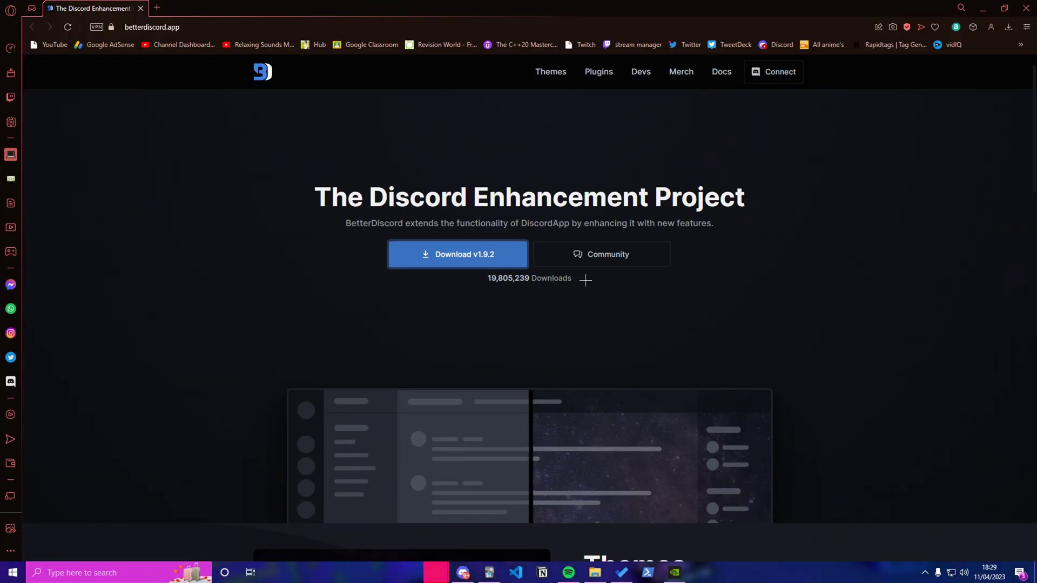
scroll(1032, 106, "down", 1)
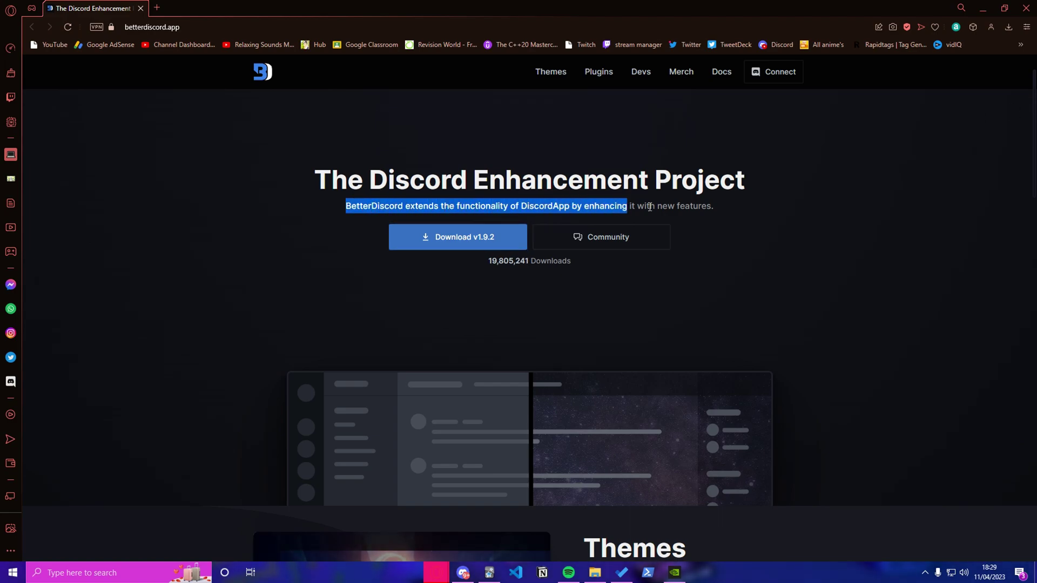
left_click(651, 225)
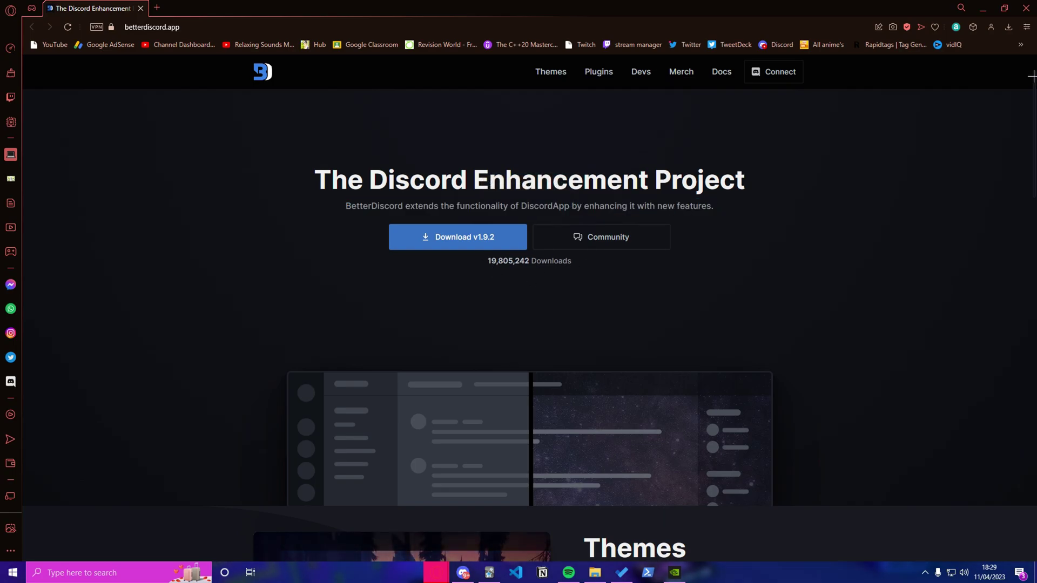
left_click_drag(1032, 76, 1022, 56)
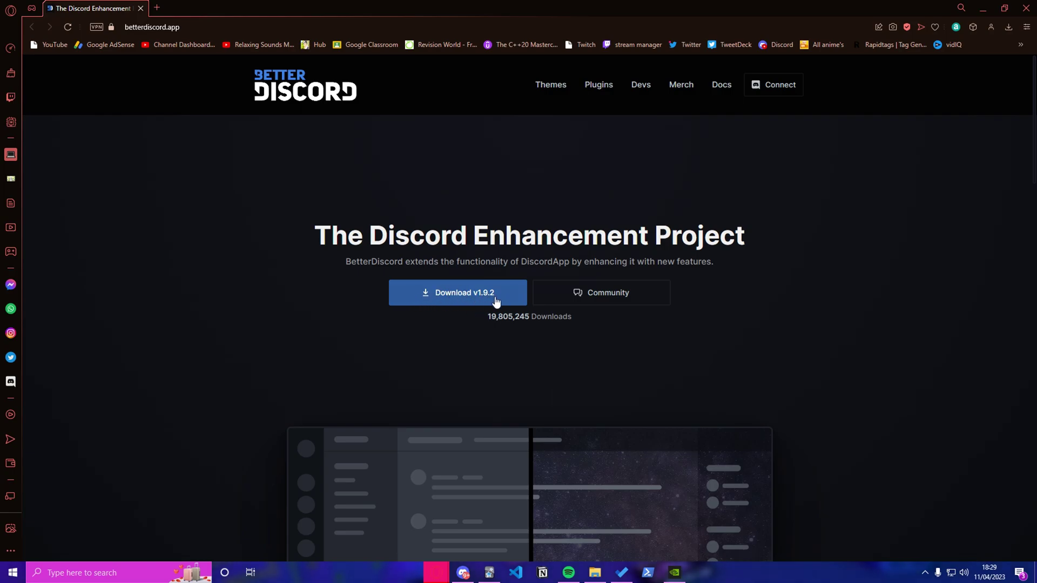
Download the BetterDiscord v1.9.2 installer to Downloads as BetterDiscord-Windows (1).exe and launch it.
left_click(449, 293)
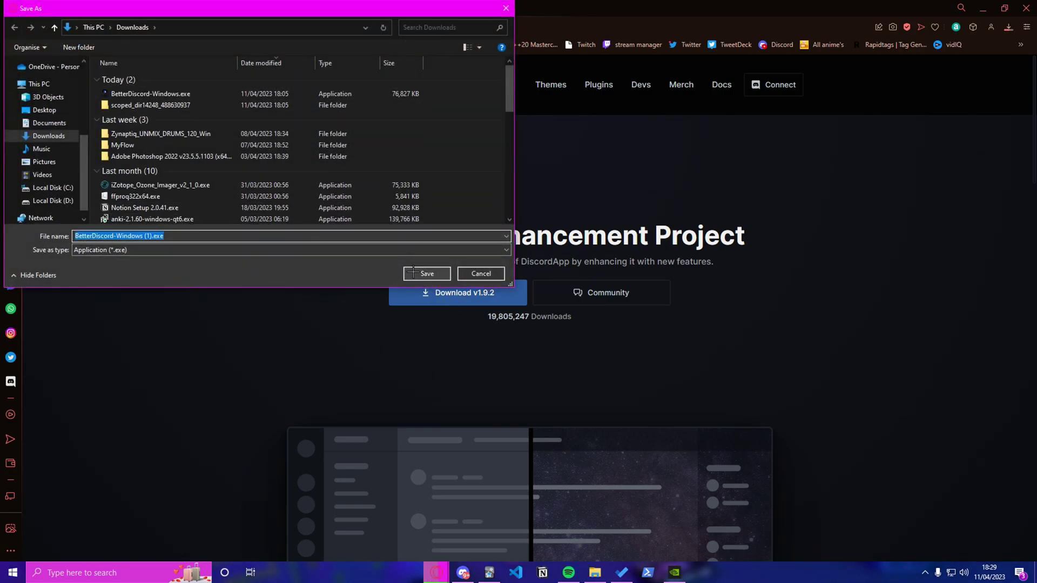
left_click(426, 273)
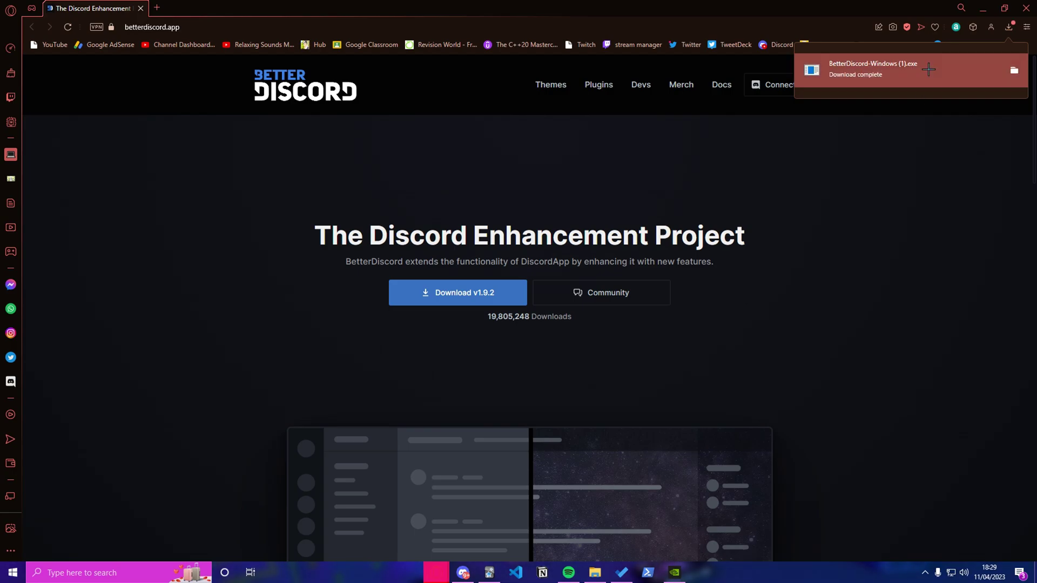
left_click(931, 67)
left_click(553, 296)
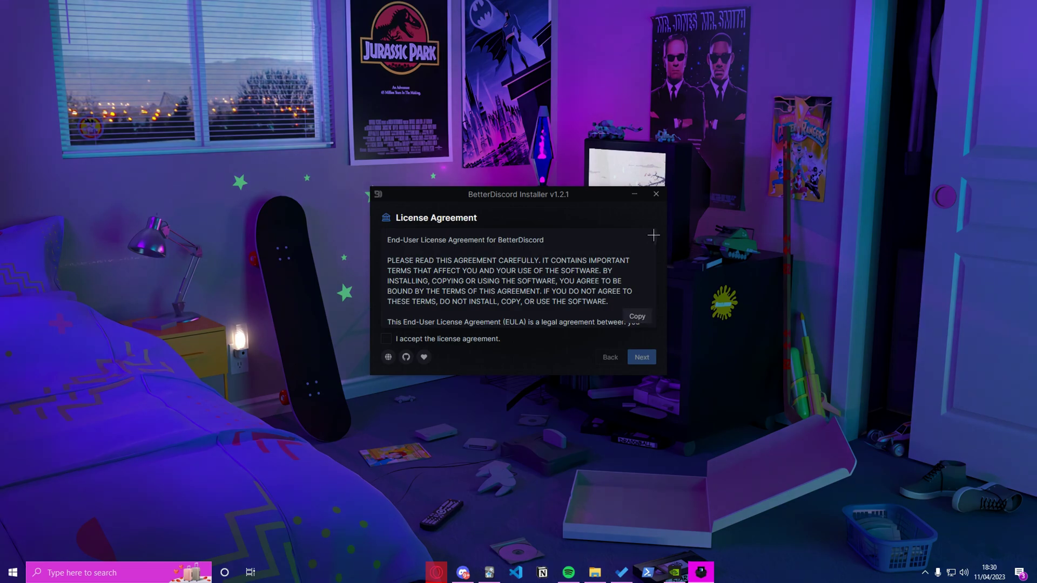
Look through the BetterDiscord license agreement, accept it and continue to the choice of action.
mouse_move(653, 236)
left_mouse_down()
mouse_move(653, 291)
mouse_move(661, 217)
left_mouse_up()
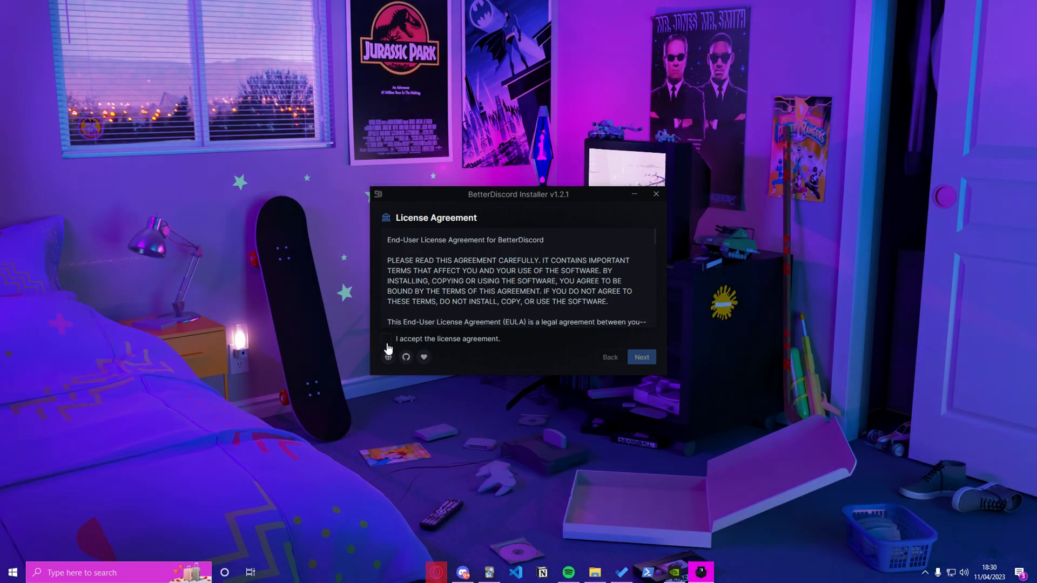
scroll(591, 258, "down", 10)
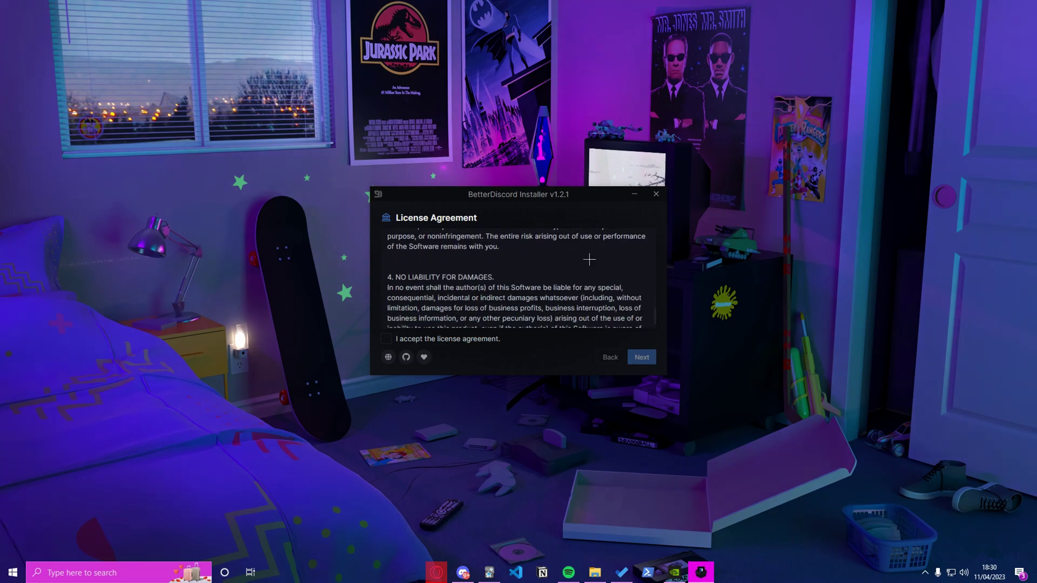
scroll(585, 262, "up", 10)
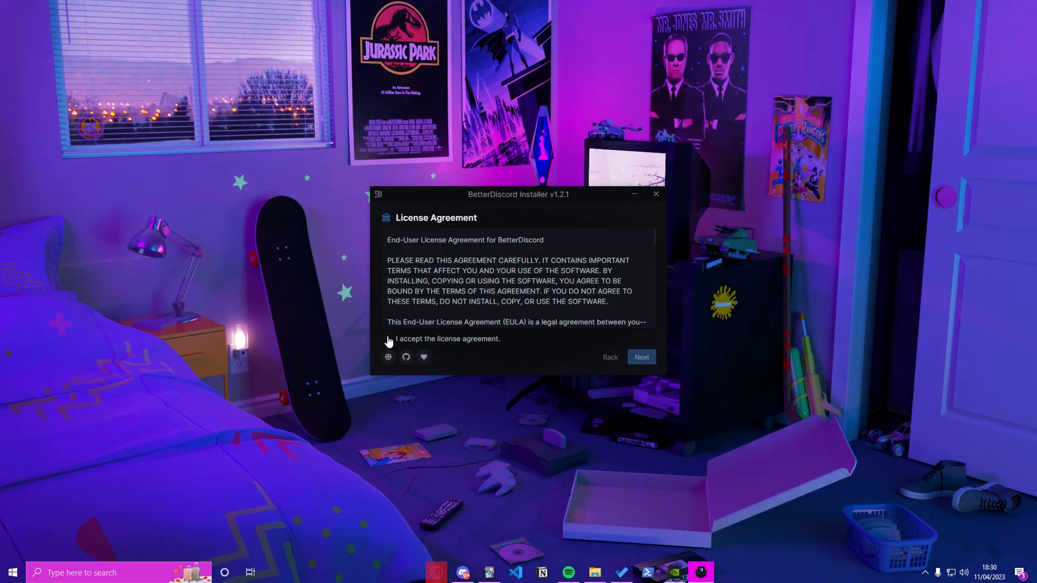
left_click(386, 339)
left_click(642, 358)
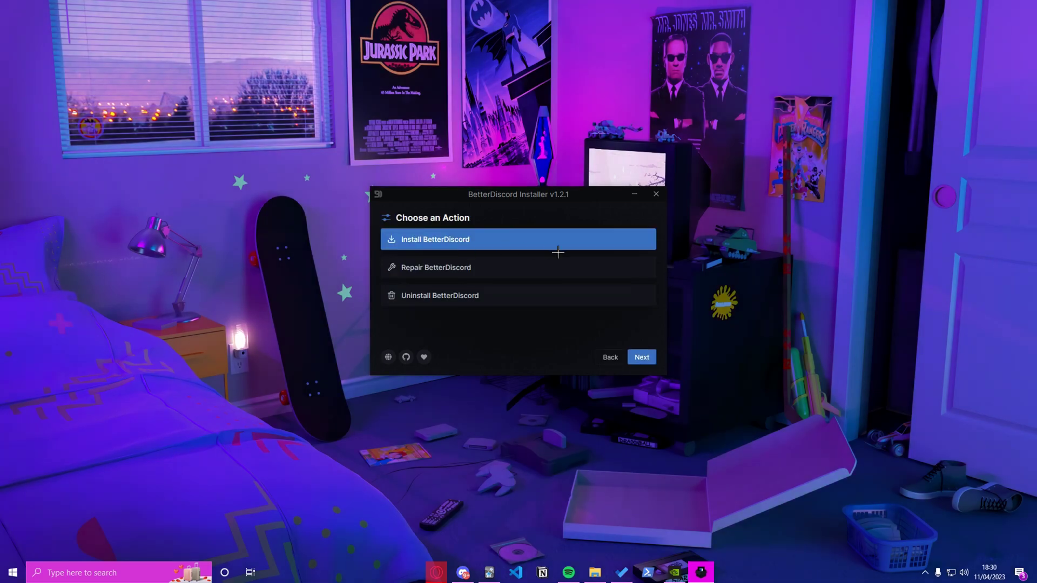
Install BetterDiscord into the regular Discord version and close the installer.
left_click(644, 357)
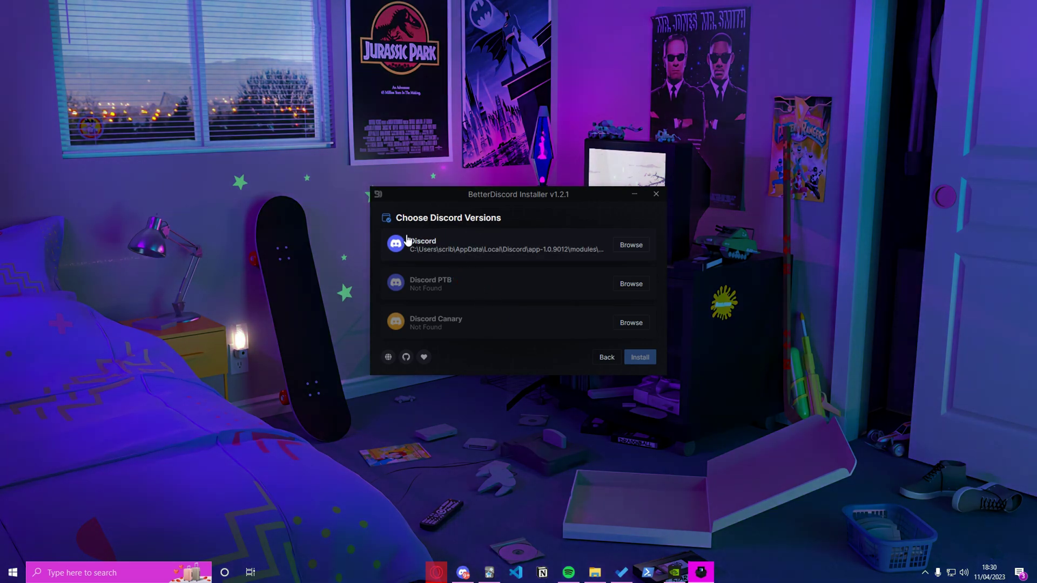
left_click(508, 244)
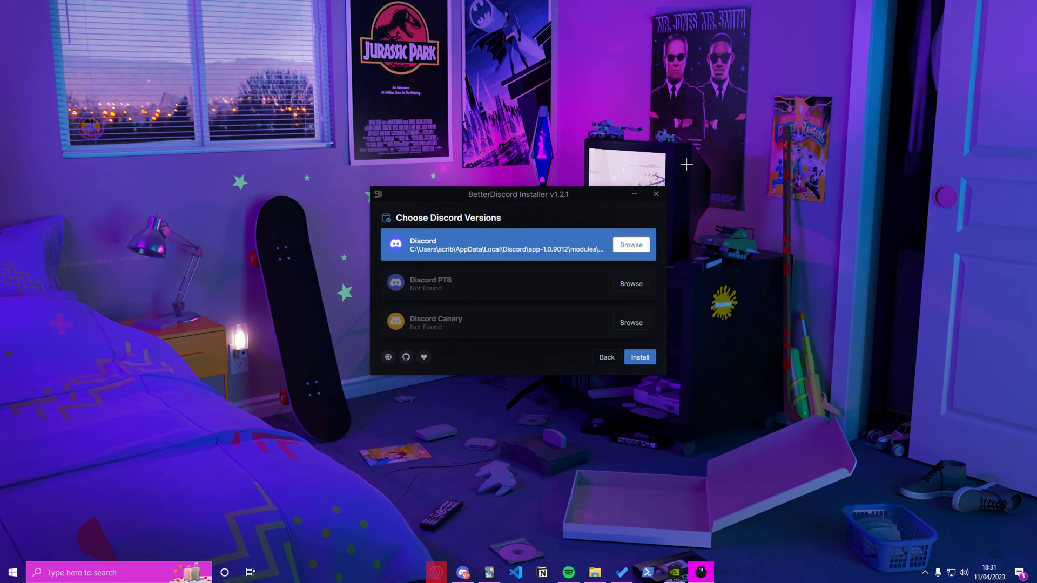
left_click(641, 357)
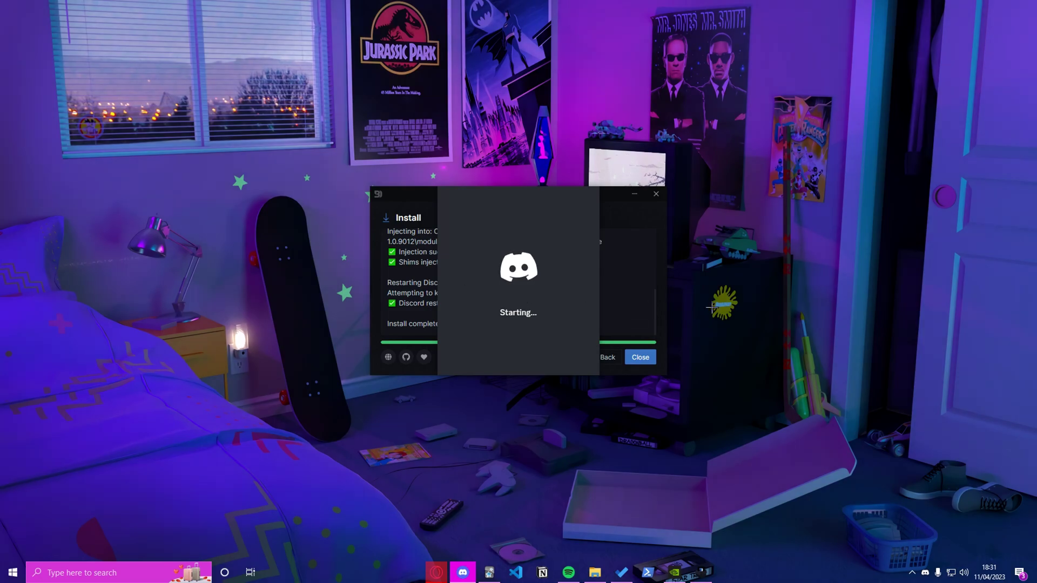
left_click(639, 357)
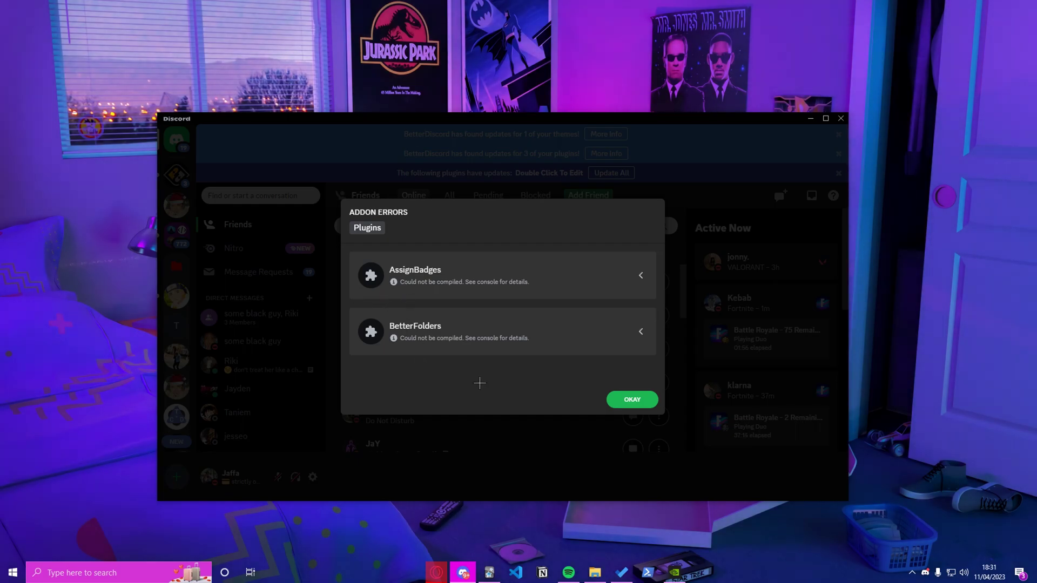
Dismiss the addon errors dialog in Discord and update the Double Click To Edit plugin.
left_click(628, 399)
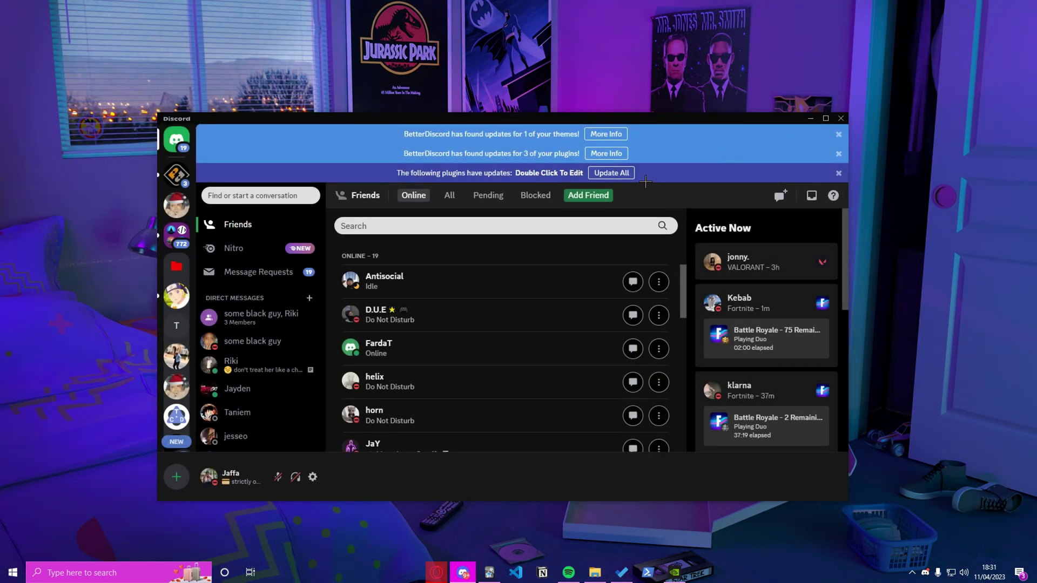
left_click(610, 174)
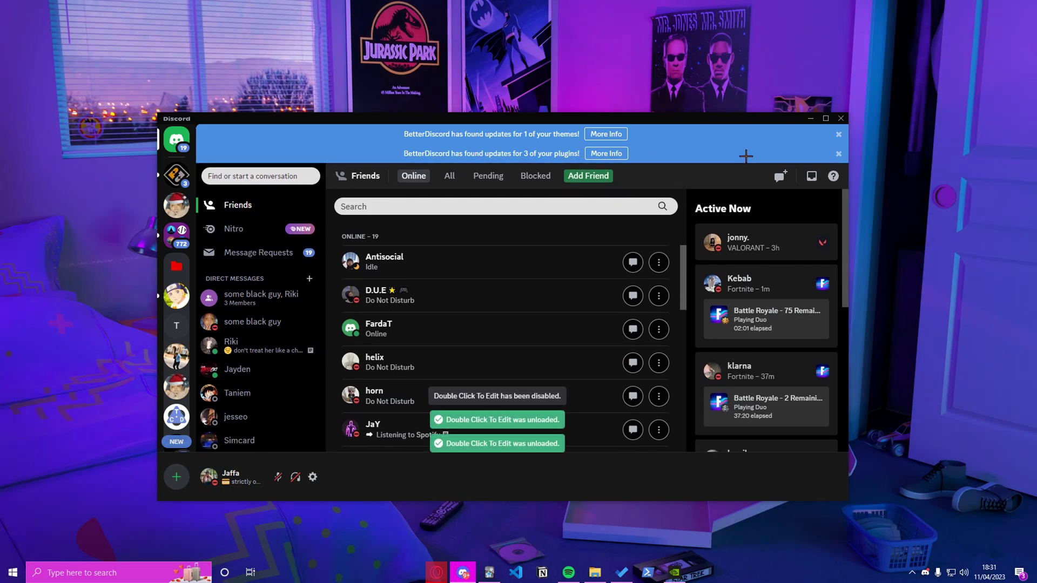
View Discord maximized, look through the Lounge server's chat channel, and restore the window to its smaller size.
left_click(825, 119)
scroll(308, 345, "down", 4)
scroll(309, 345, "up", 5)
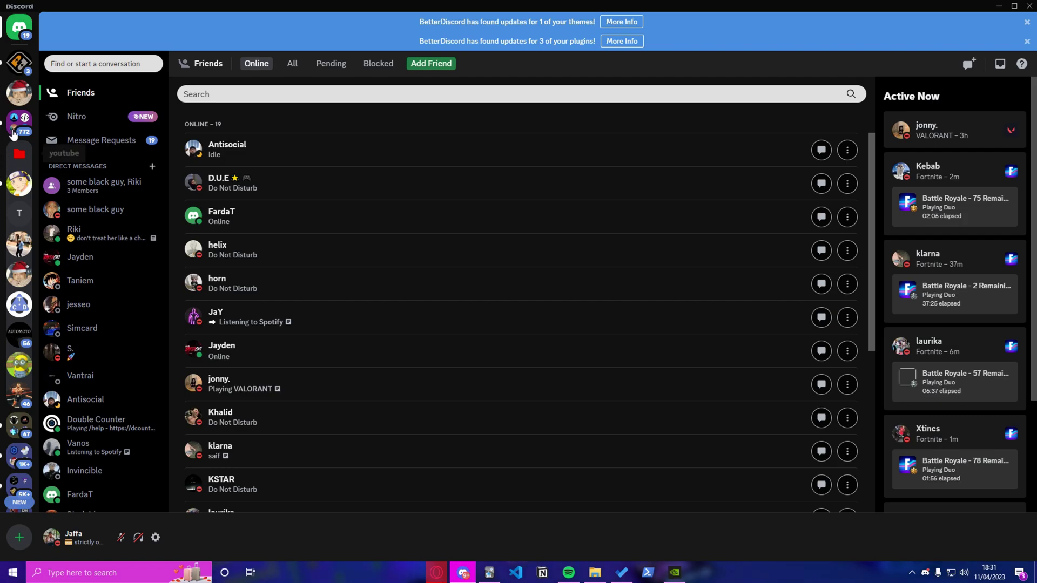
left_click(14, 186)
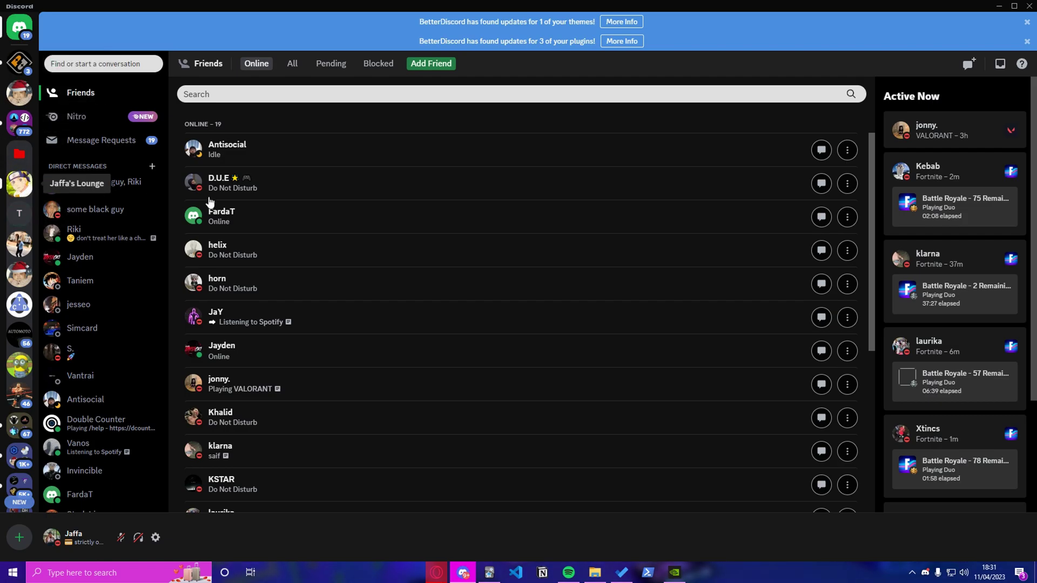
scroll(424, 354, "up", 15)
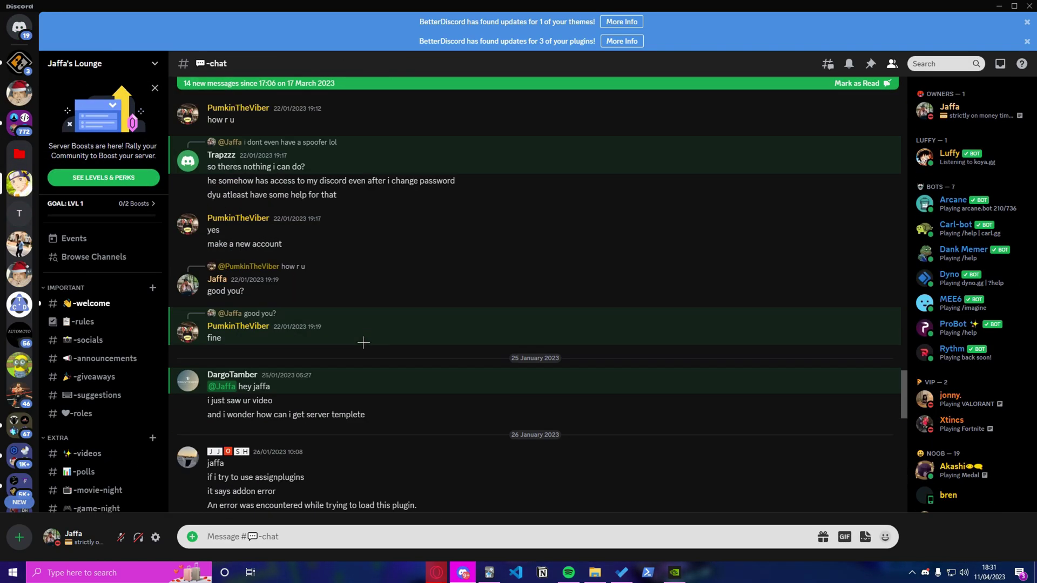
scroll(385, 400, "down", 15)
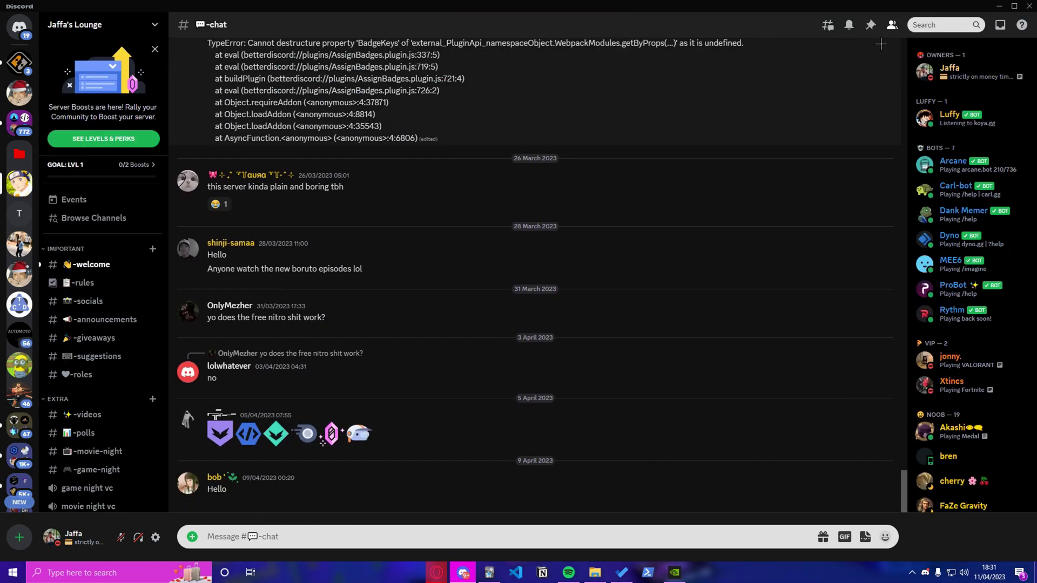
double_click(868, 8)
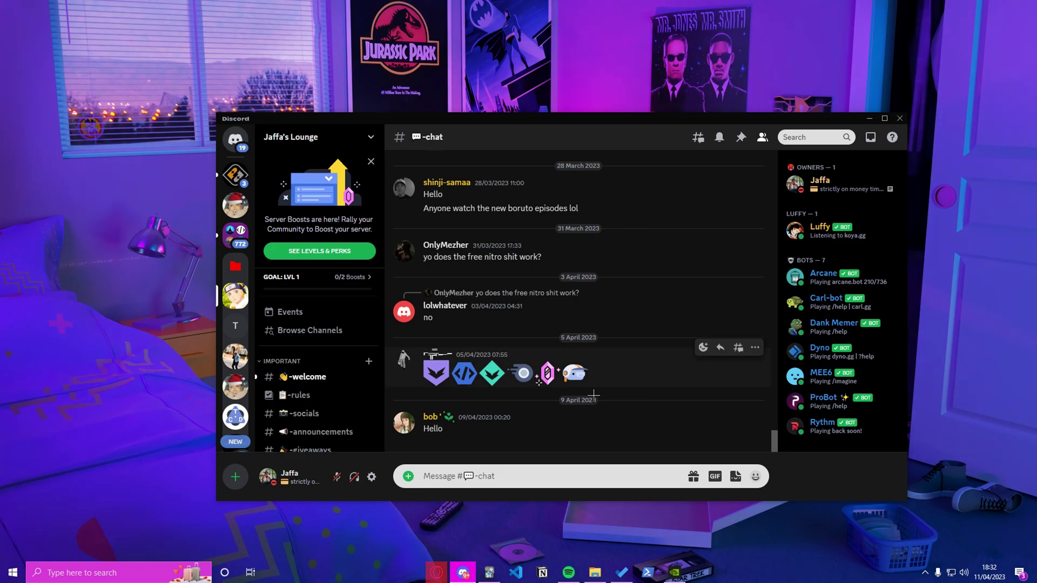
Switch to the BetterDiscord website in Opera and open its Themes and Plugins pages in new tabs.
mouse_move(436, 572)
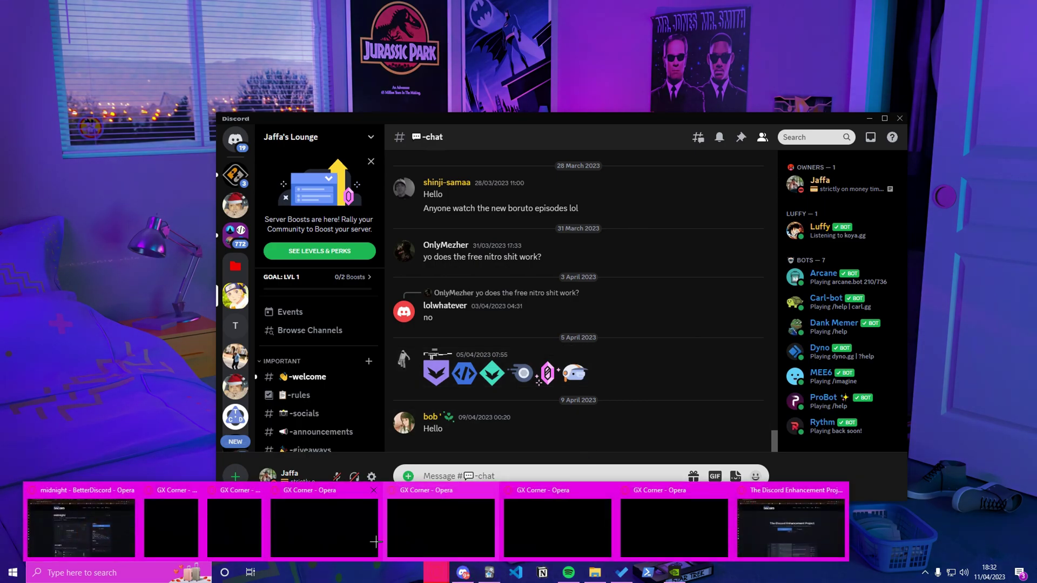
left_click(790, 529)
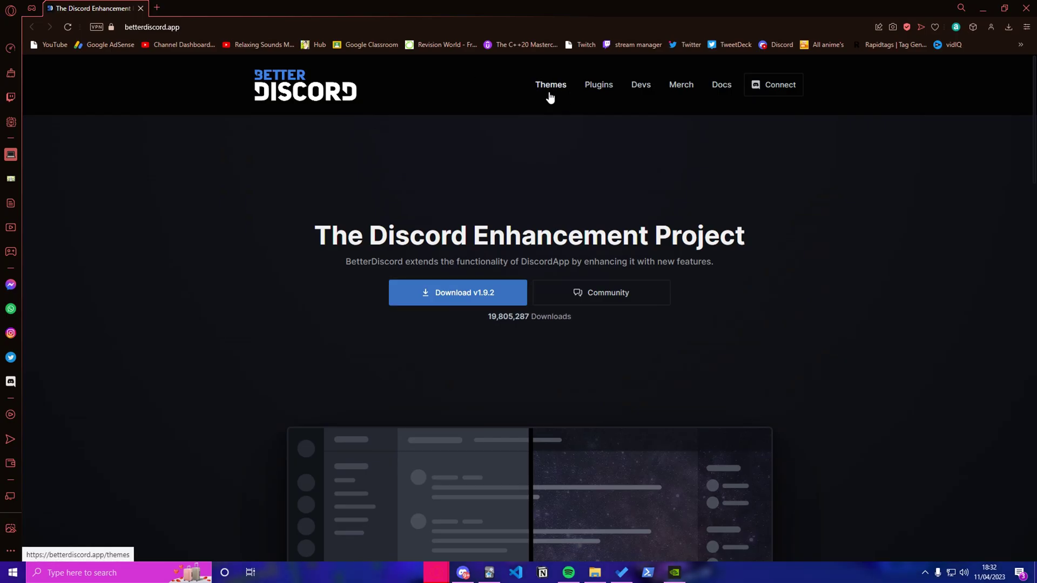
right_click(549, 81)
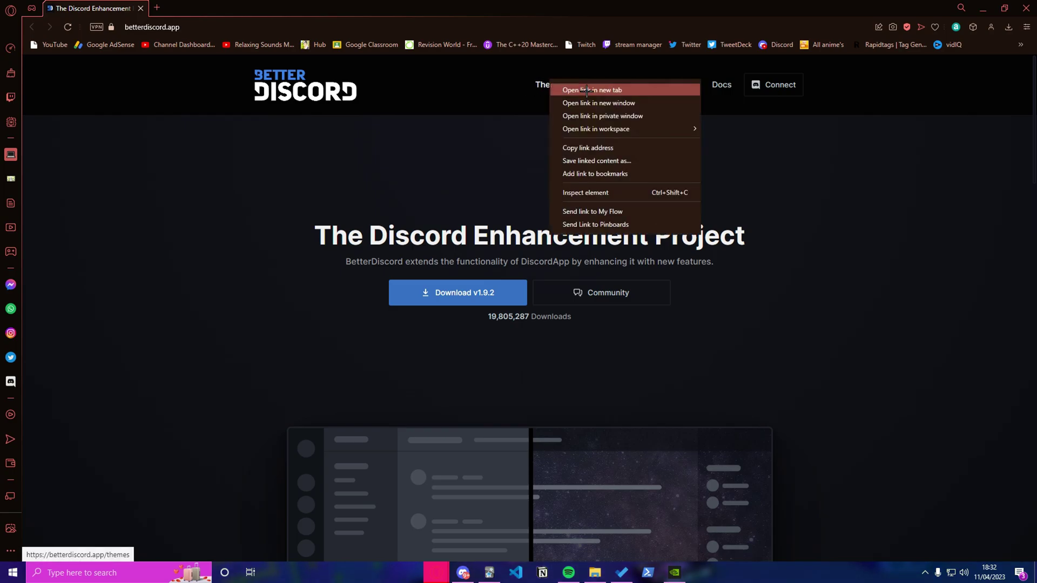
left_click(587, 90)
left_click(463, 573)
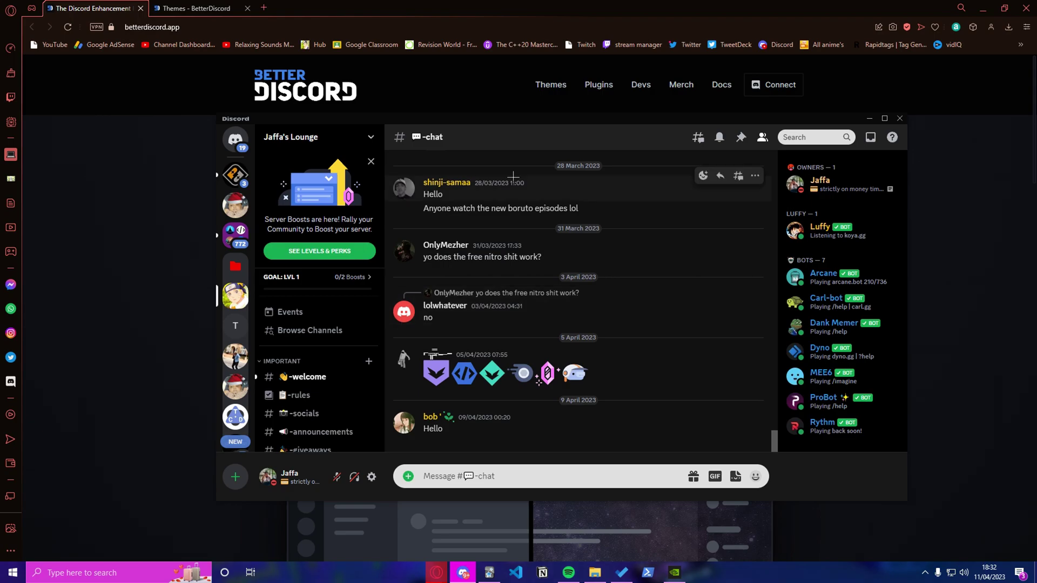
left_click(212, 153)
right_click(601, 82)
left_click(635, 91)
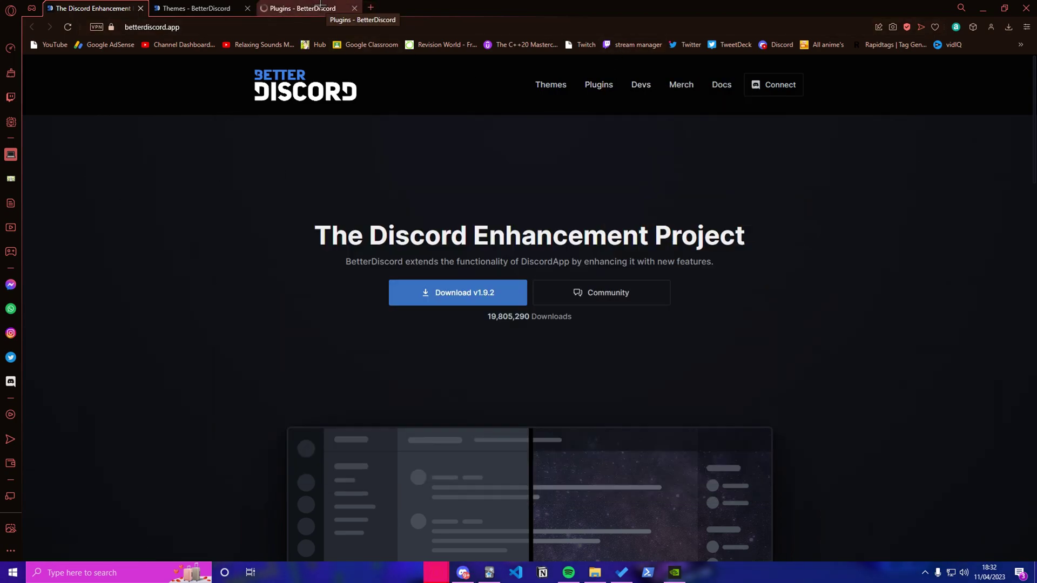
Browse the available plugins on the BetterDiscord Plugins page.
left_click(293, 6)
scroll(346, 335, "down", 5)
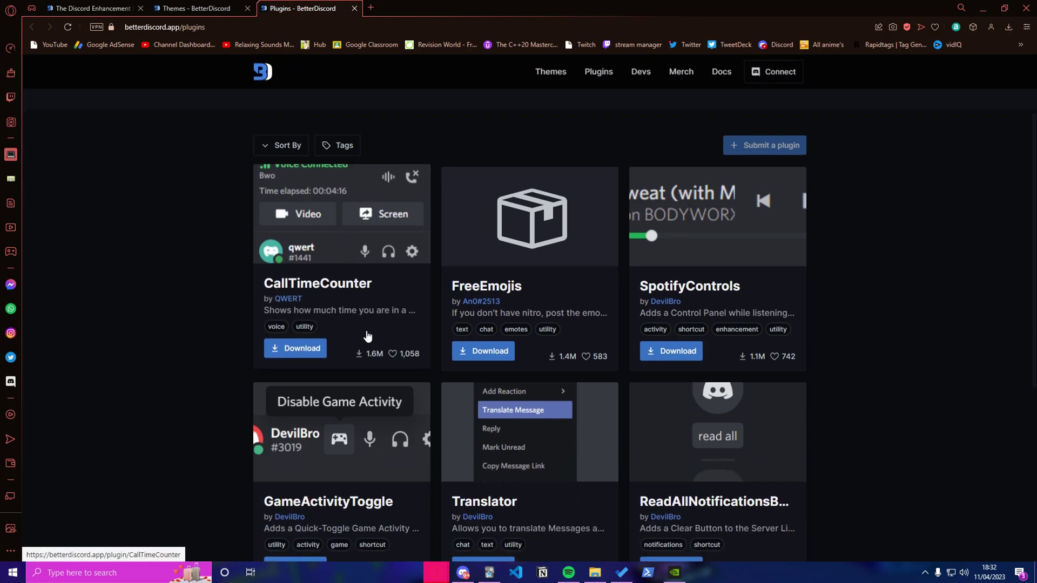
scroll(681, 360, "up", 5)
scroll(594, 334, "down", 2)
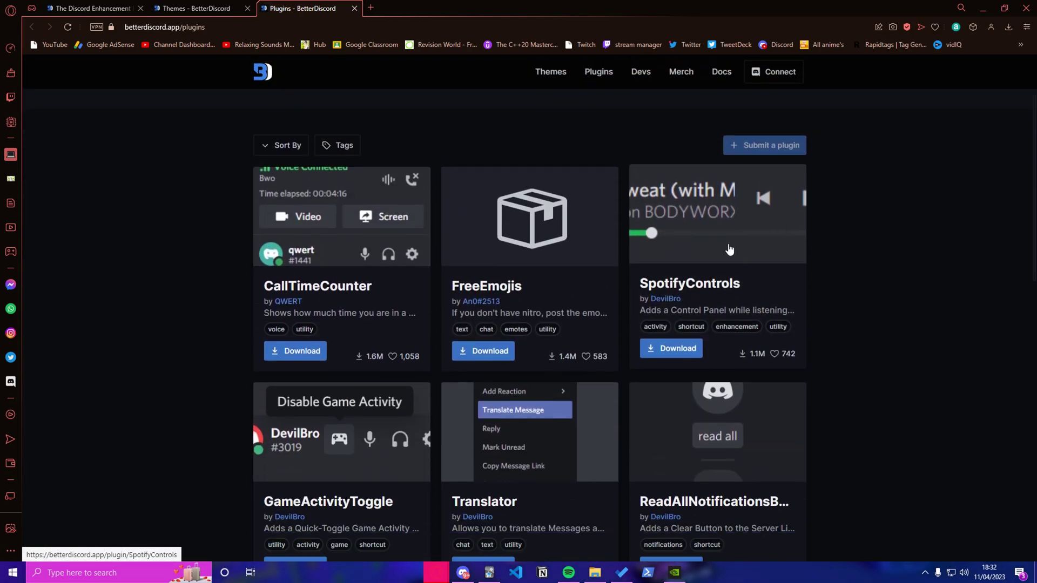
scroll(346, 292, "down", 4)
right_click(531, 166)
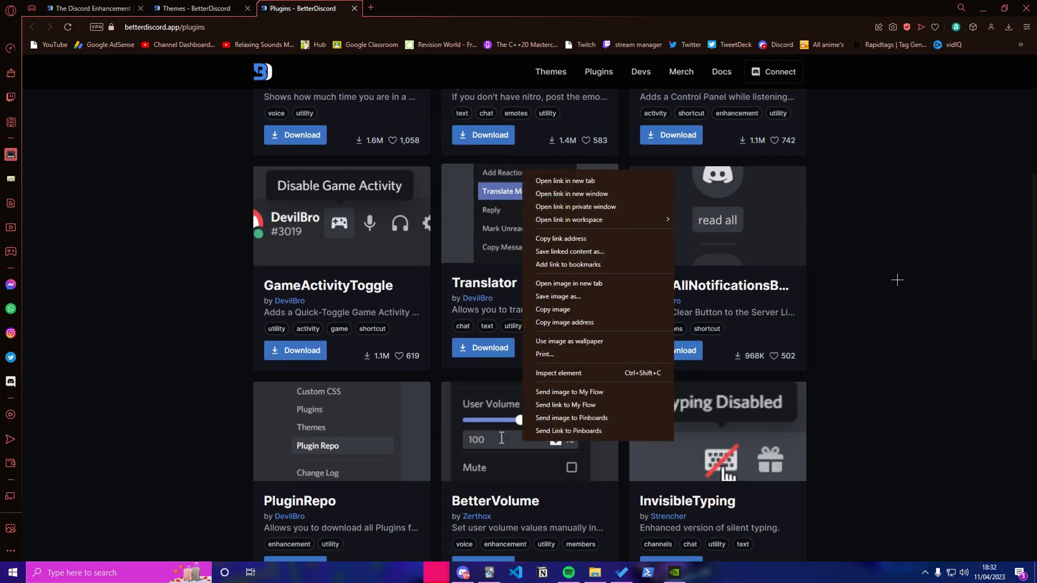